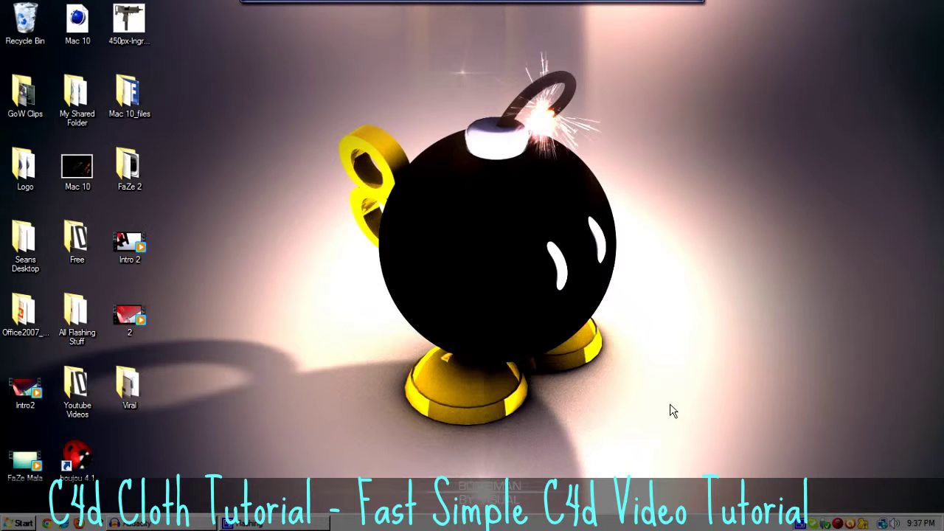
mouse_move(399, 6)
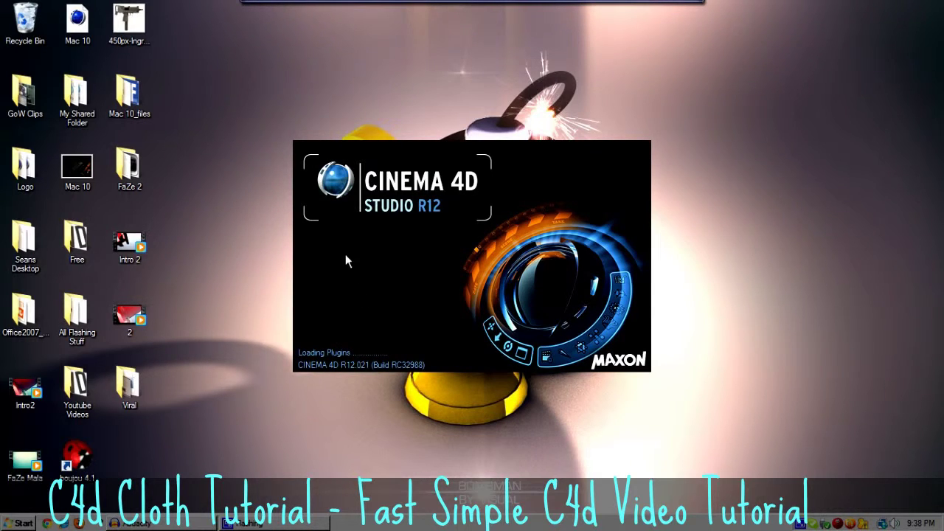
left_click_drag(246, 87, 706, 421)
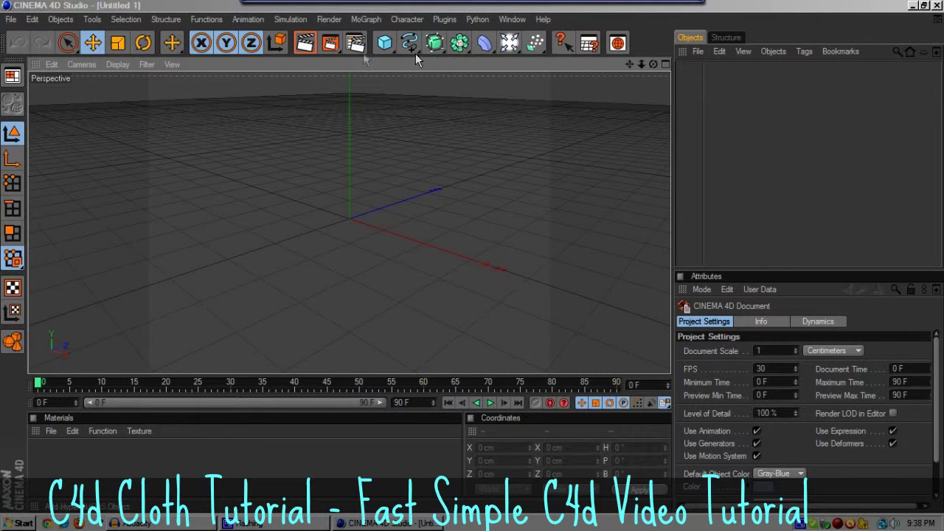
Add a plane primitive to the empty scene as the floor.
left_click(381, 43)
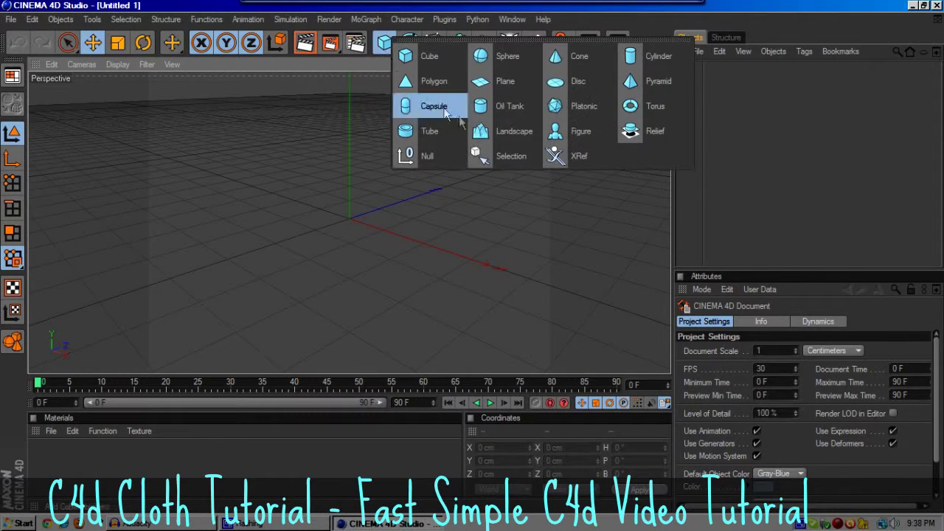
left_click(494, 82)
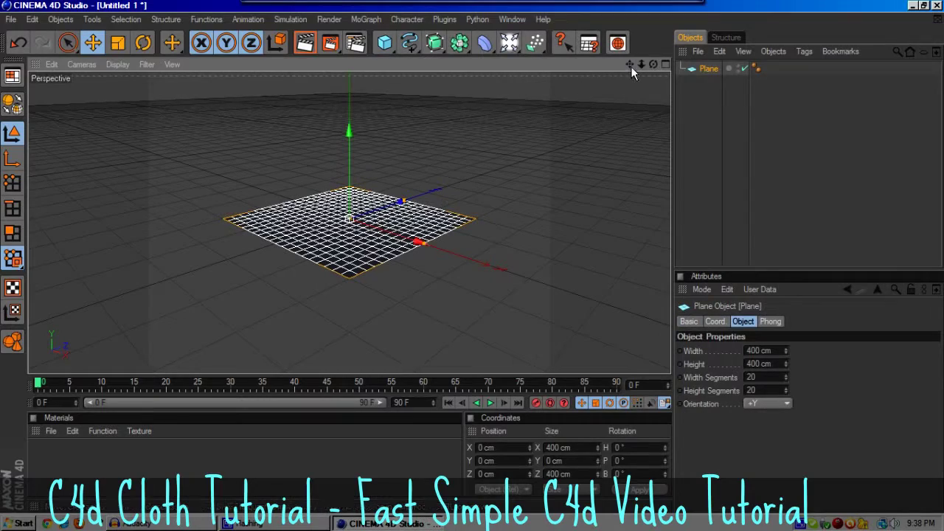
left_click_drag(656, 62, 622, 64)
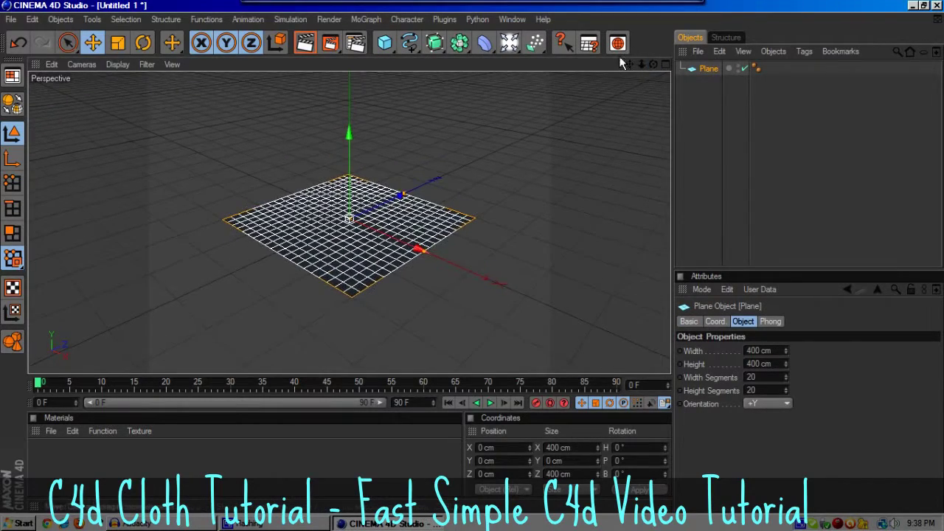
scroll(453, 268, "up", 5)
scroll(371, 288, "down", 3)
scroll(371, 288, "up", 2)
scroll(371, 288, "down", 2)
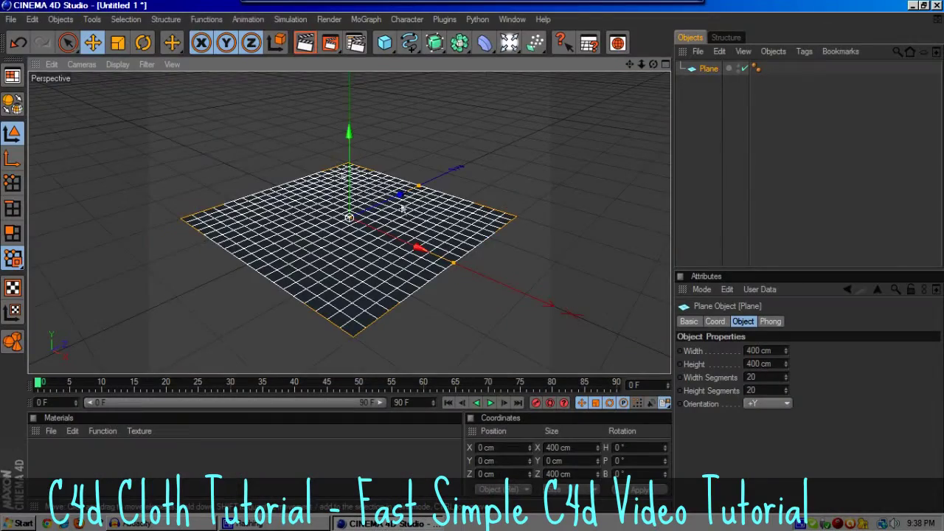
scroll(352, 270, "up", 2)
scroll(354, 276, "down", 2)
scroll(358, 278, "up", 3)
scroll(359, 279, "down", 2)
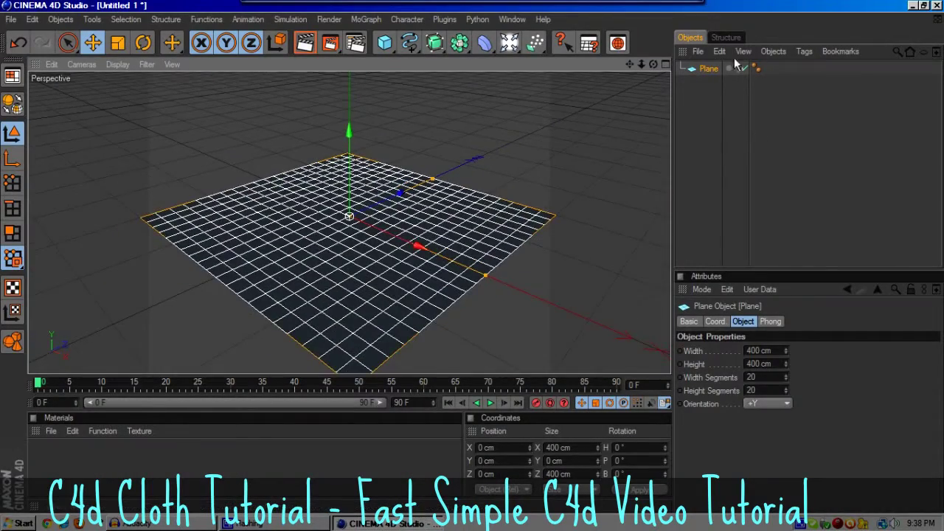
Set the floor plane's width to 999999 cm and its height to 99999 cm.
left_click(703, 69)
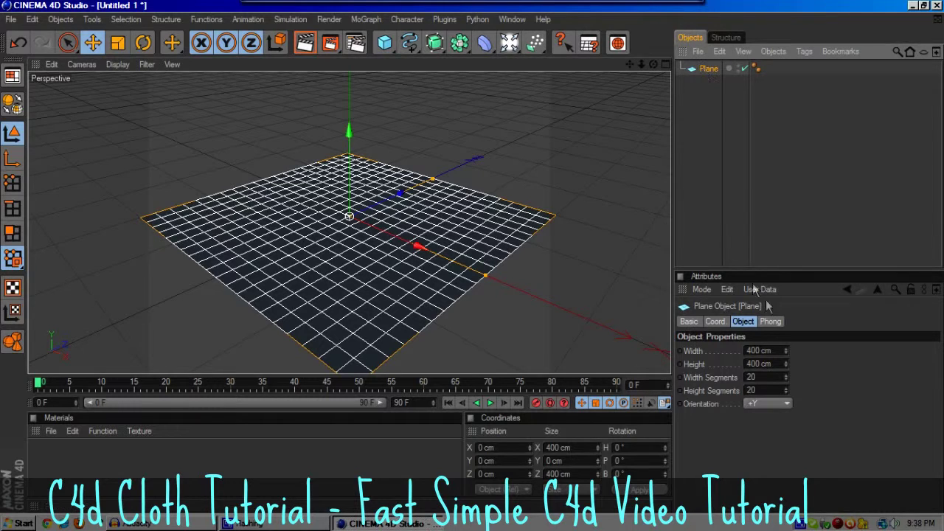
left_click(773, 352)
type("999999")
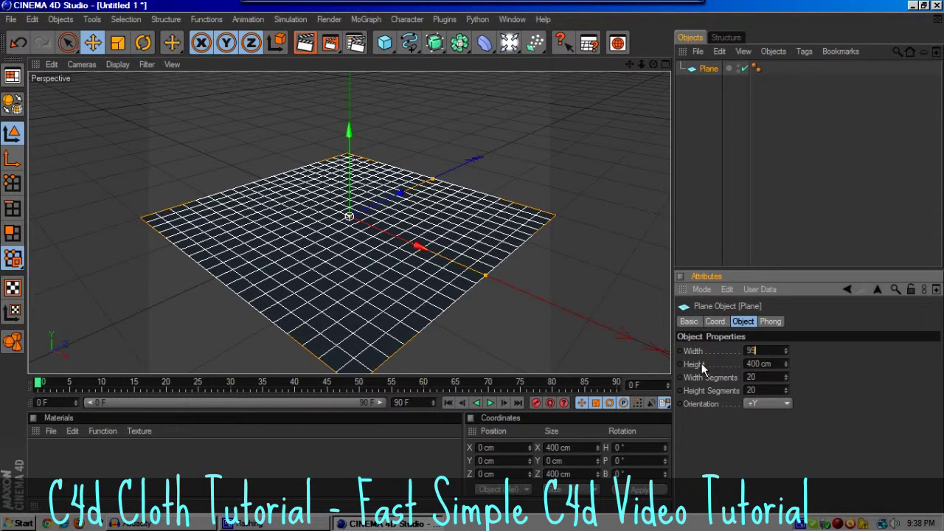
left_click(771, 363)
type("999999")
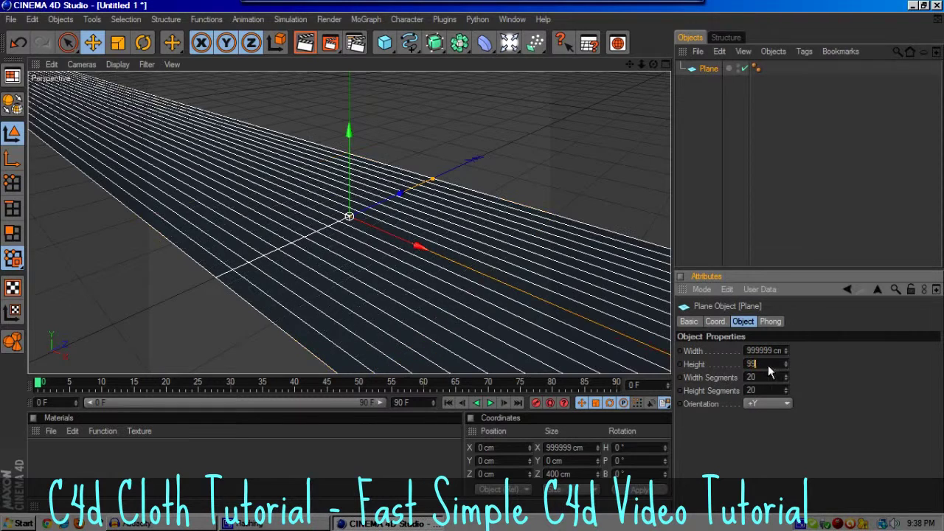
key("Return")
scroll(414, 258, "down", 8)
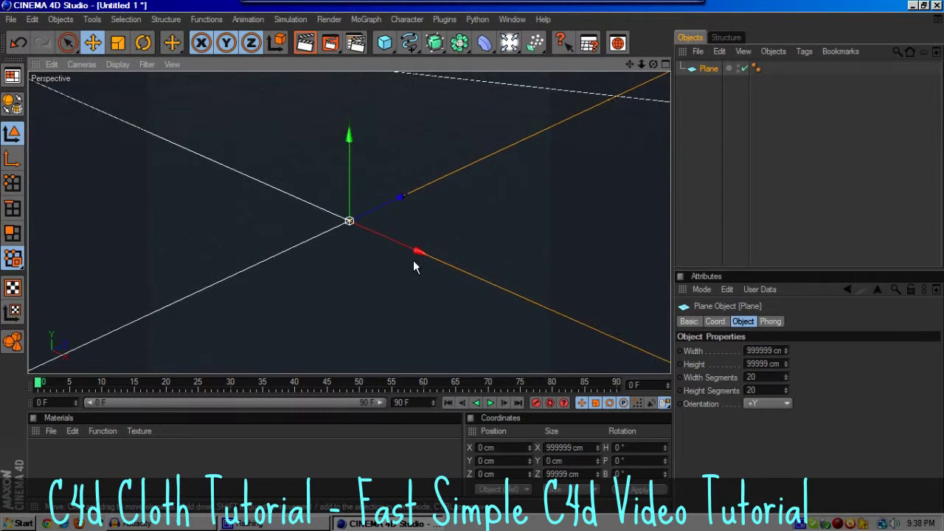
left_click_drag(653, 64, 471, 256)
scroll(472, 264, "down", 2)
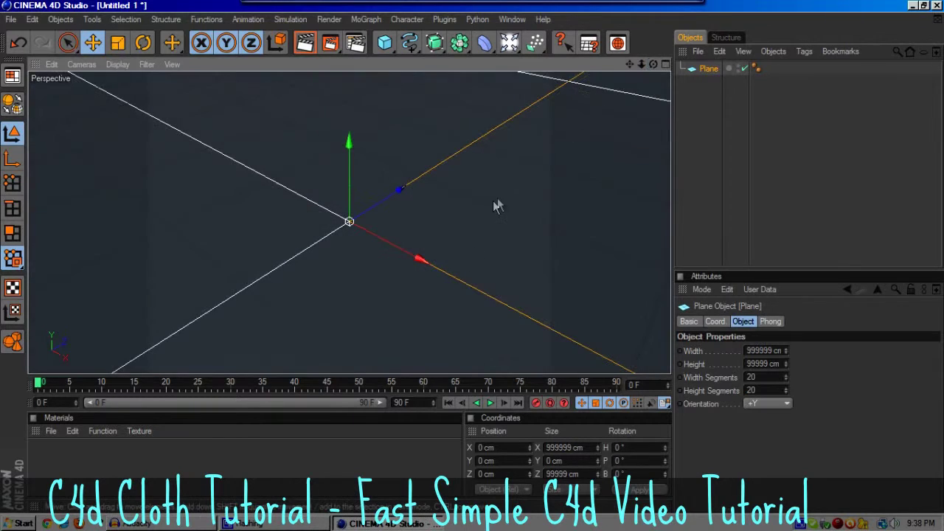
Add a cube primitive to the scene and dismiss the online updater without installing anything.
left_click_drag(384, 43, 433, 64)
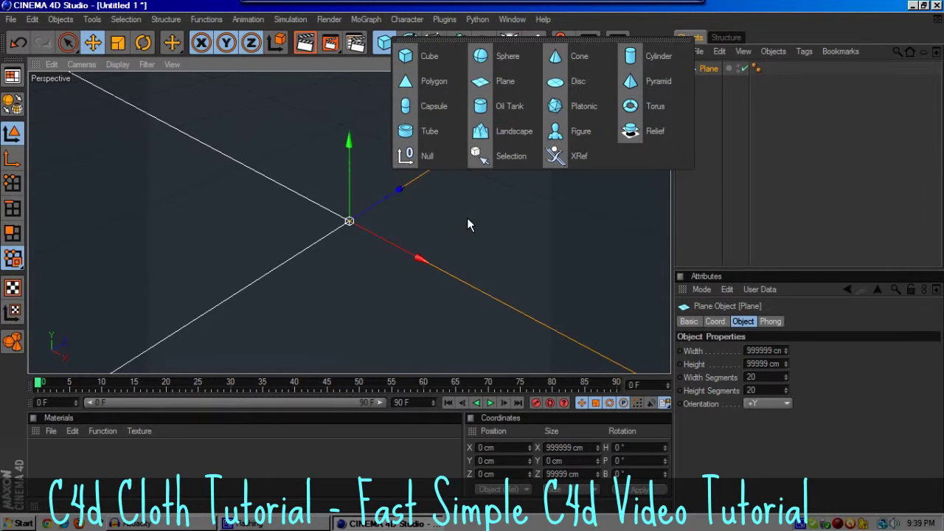
left_click(430, 64)
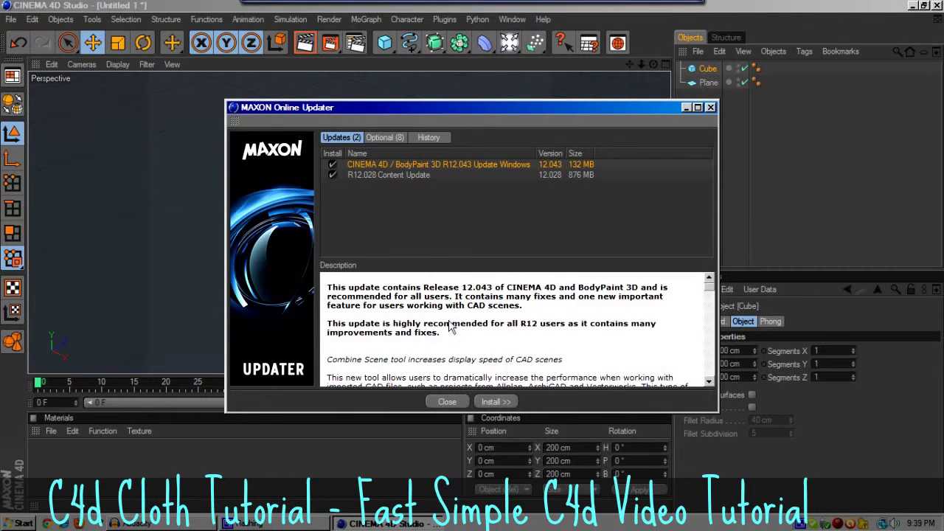
left_click(449, 403)
scroll(379, 246, "up", 5)
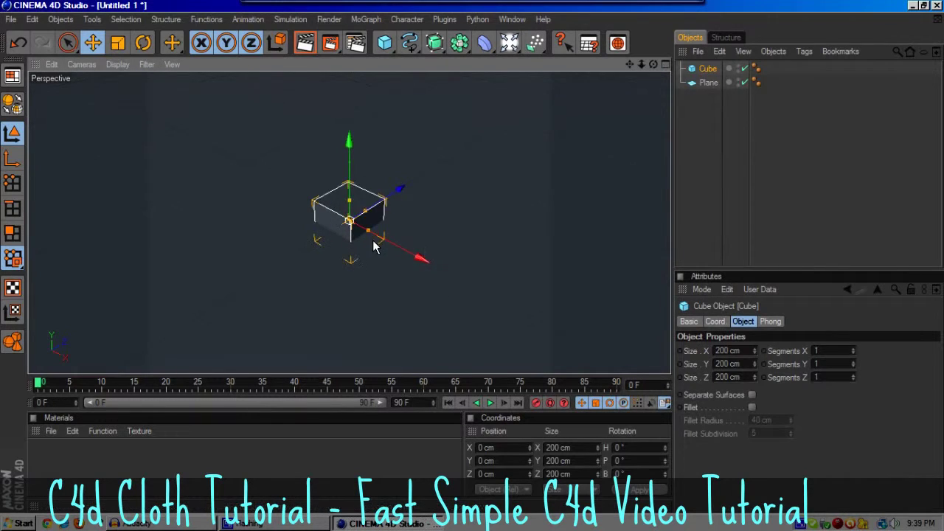
Raise the cube to about Y 124 cm and stretch it to about 453 cm in X and 249 cm in Y.
left_click_drag(353, 163, 354, 126)
left_click_drag(473, 257, 472, 256)
left_click_drag(350, 152, 349, 141)
left_click_drag(381, 203, 426, 223)
left_click_drag(350, 166, 350, 165)
left_click_drag(473, 256, 472, 256)
scroll(342, 147, "down", 5)
scroll(342, 147, "up", 2)
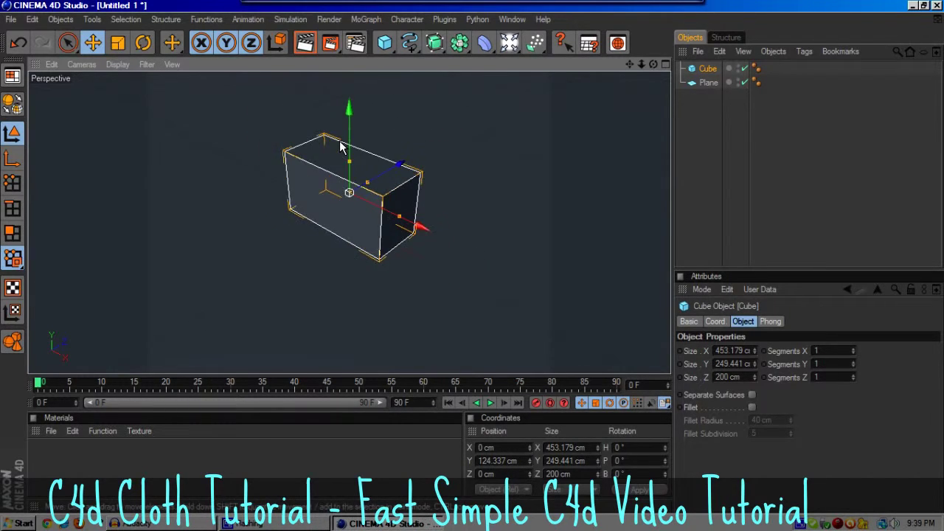
Add a second plane and raise it above the cube to about Y 356 cm.
left_click(381, 46)
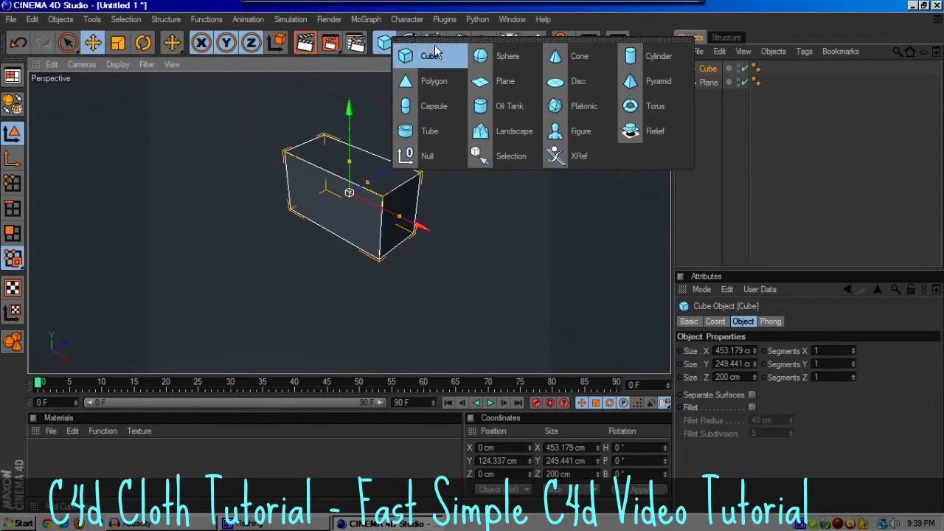
left_click(503, 85)
scroll(388, 194, "up", 4)
left_click_drag(352, 163, 351, 25)
scroll(350, 182, "down", 4)
Enlarge the second plane to about 1106 by 1130 cm, placing it at about Y 987 cm and Z 133 cm.
left_click_drag(350, 134, 419, 124)
left_click_drag(384, 174, 408, 131)
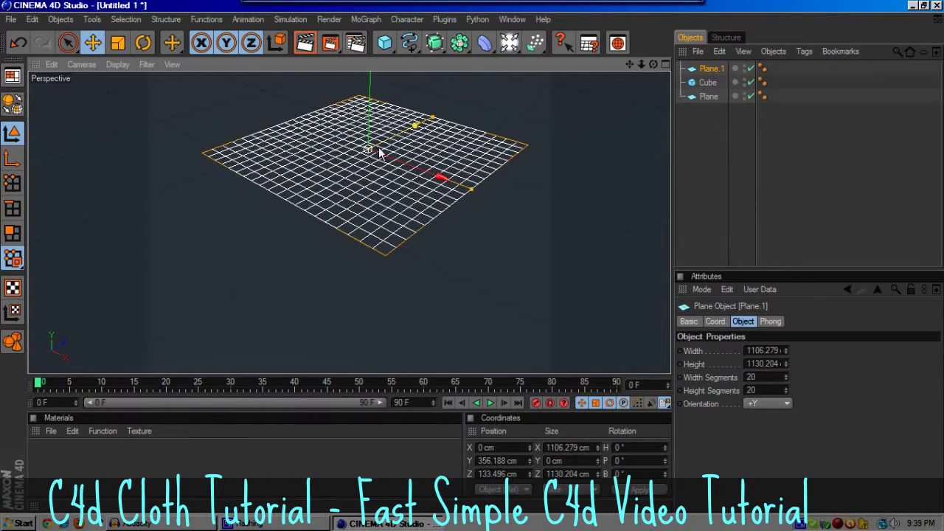
left_click_drag(472, 256, 387, 167)
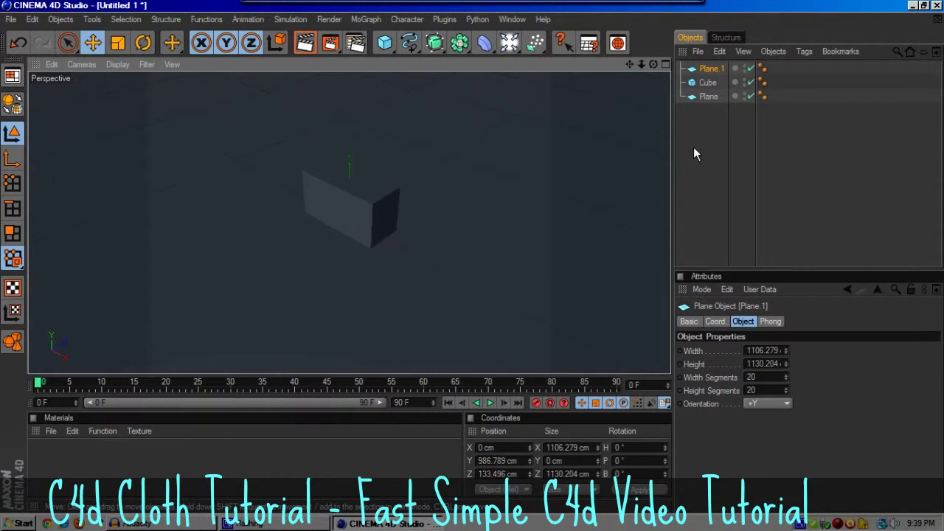
left_click(703, 97)
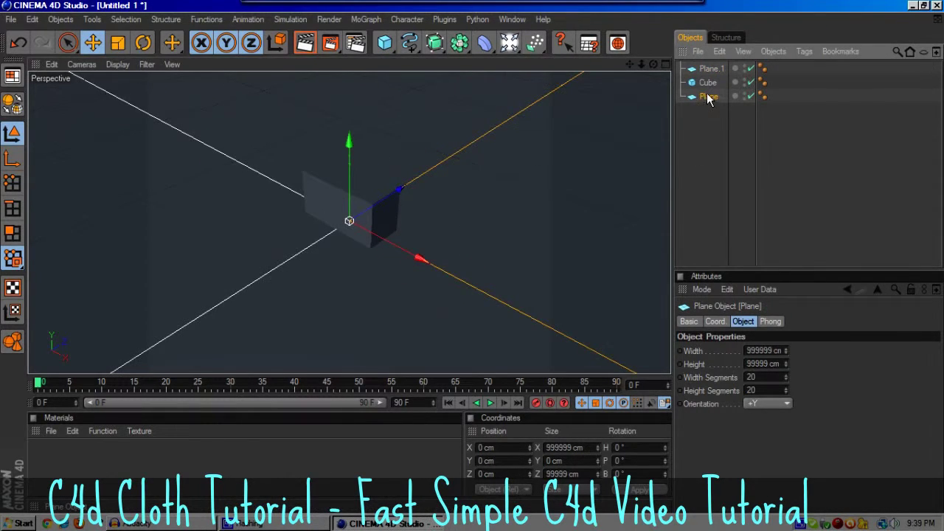
left_click(708, 83)
left_click(707, 69)
left_click(709, 84)
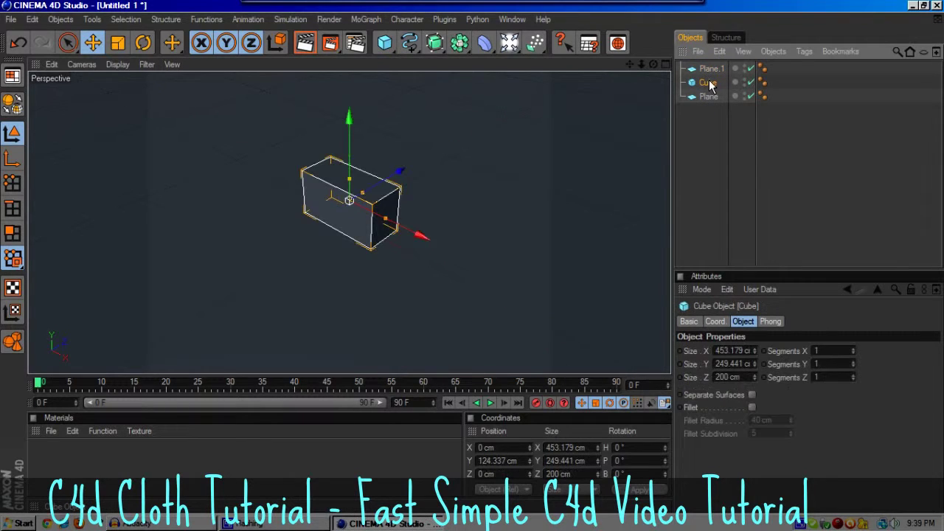
left_click(709, 70)
scroll(455, 127, "down", 5)
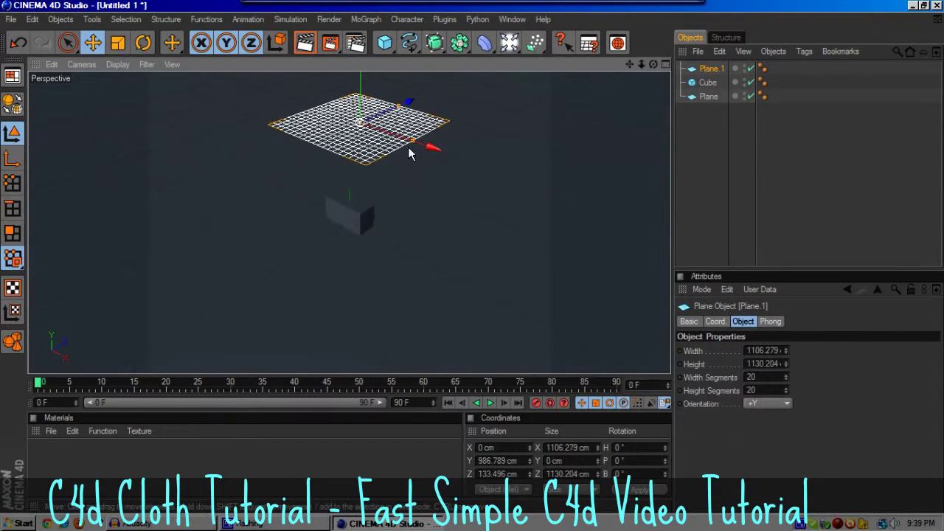
scroll(353, 135, "up", 2)
Make the cube and the upper plane editable as polygon objects.
left_click_drag(698, 100, 705, 88)
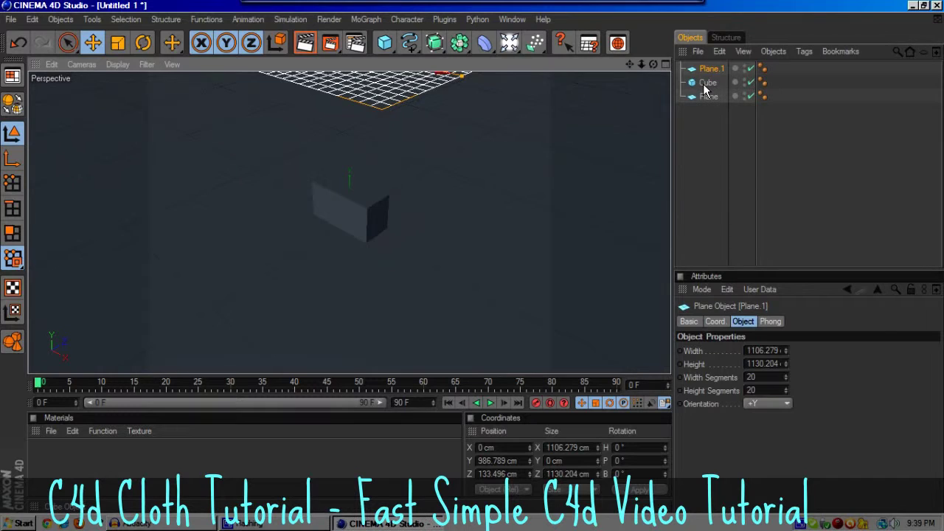
left_click(704, 84)
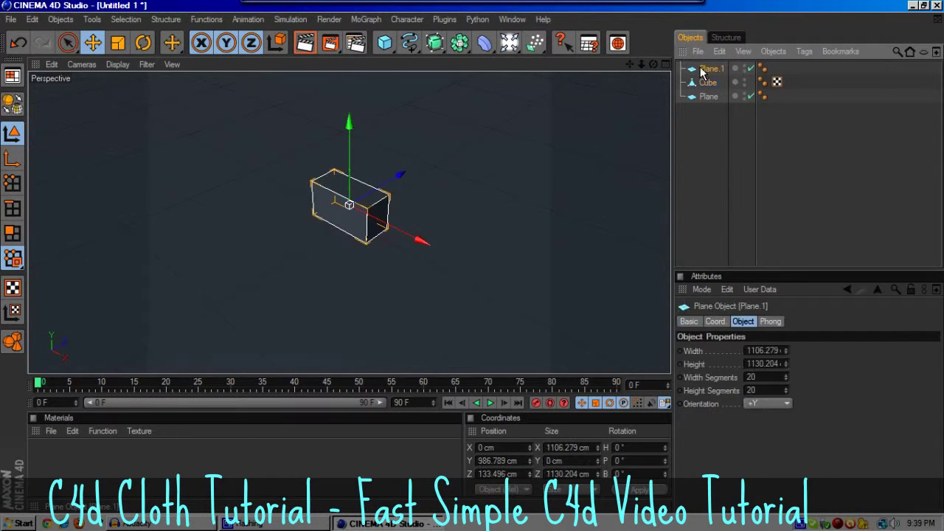
left_click(708, 69)
left_click(708, 86)
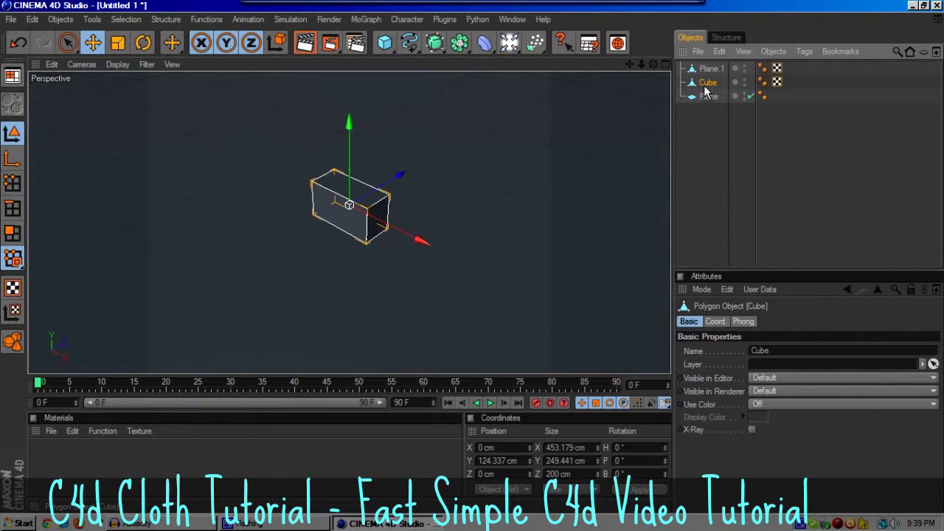
right_click(703, 87)
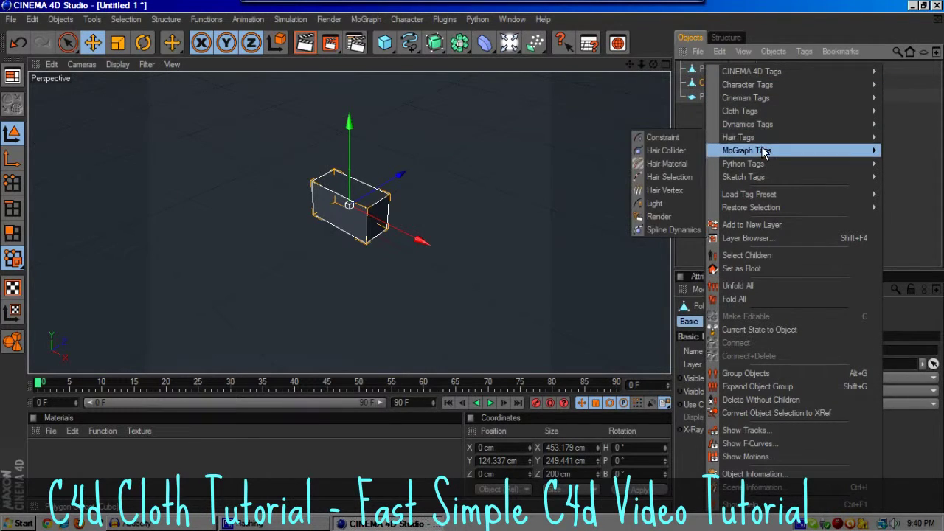
mouse_move(754, 143)
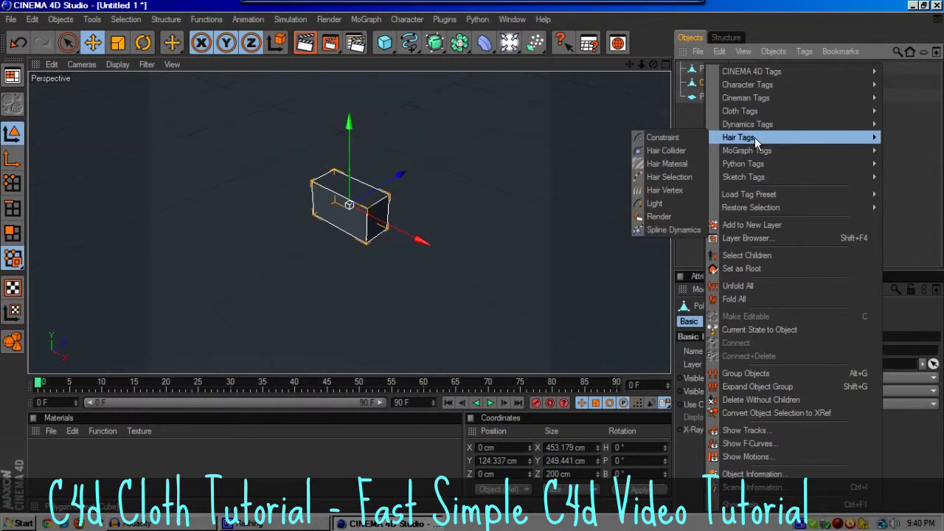
mouse_move(755, 112)
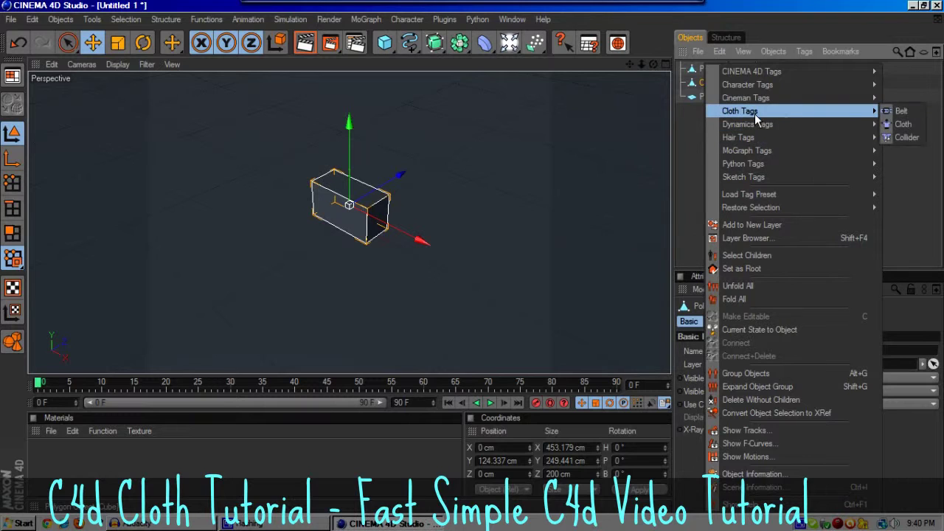
left_click(696, 116)
Apply a Cloth tag to the upper plane, Plane.1.
left_click(708, 69)
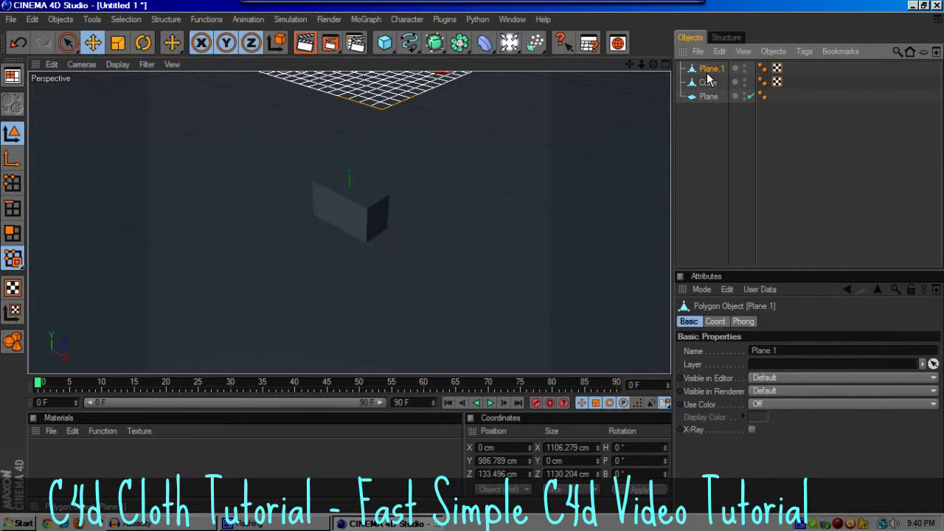
right_click(708, 67)
mouse_move(755, 112)
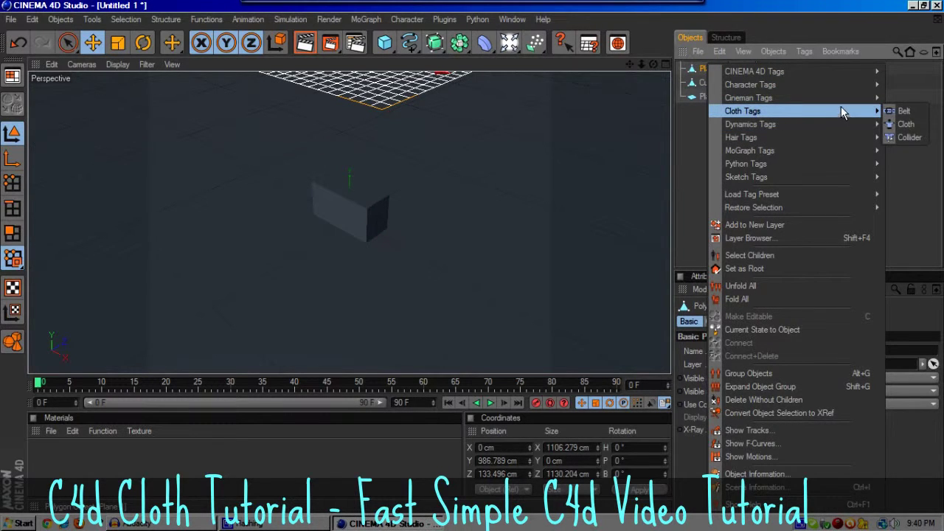
left_click(902, 125)
Apply a cloth Collider tag to the cube.
left_click(709, 83)
right_click(709, 86)
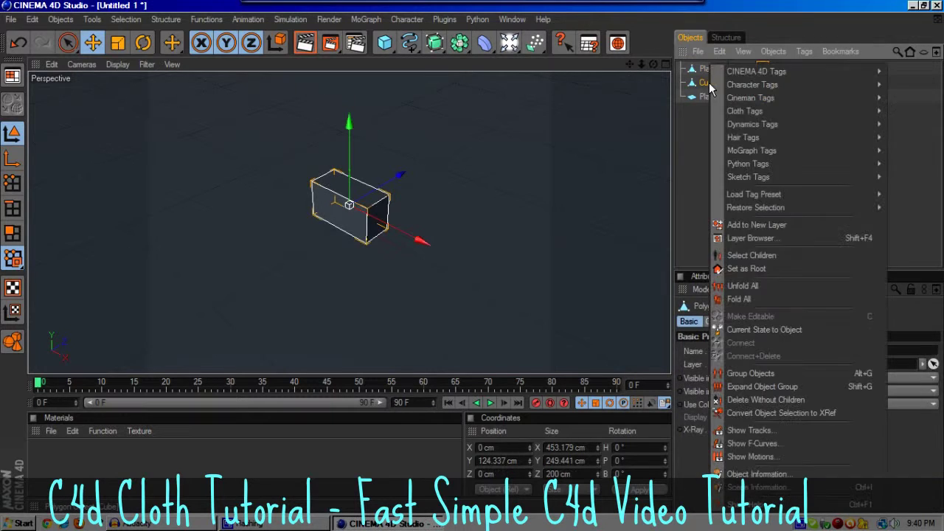
mouse_move(765, 110)
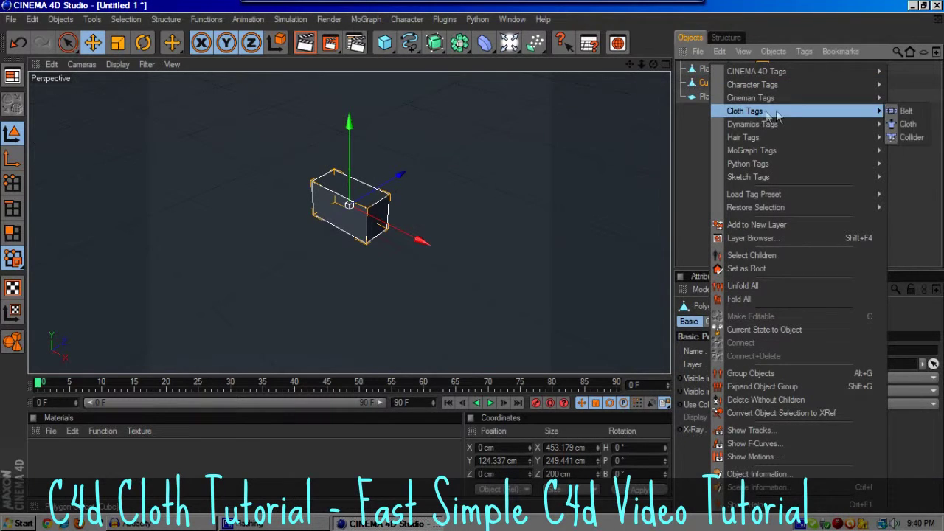
left_click(906, 137)
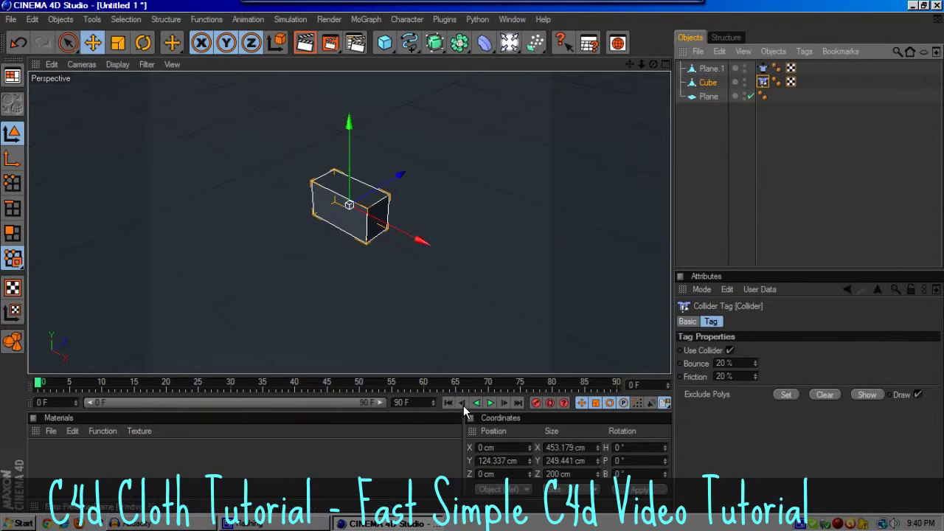
Play the animation to preview how the cloth plane falls onto the cube.
left_click(491, 402)
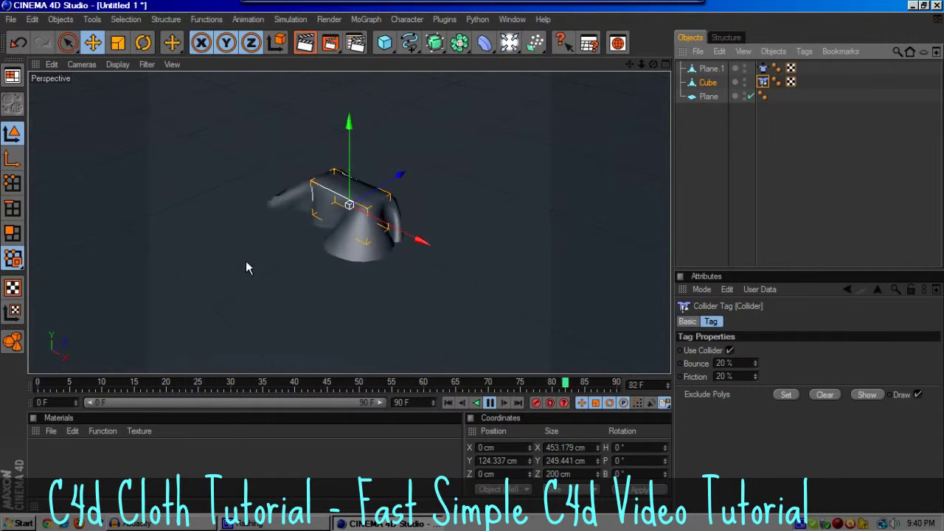
scroll(243, 251, "up", 3)
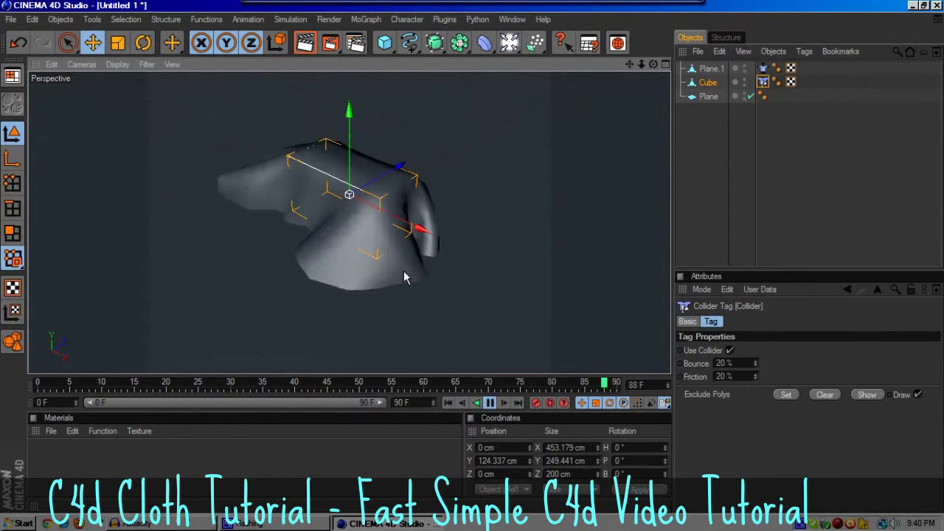
Stop the playback at frame 73 with the cloth over the cube and render the perspective view to check the drape.
left_click(491, 402)
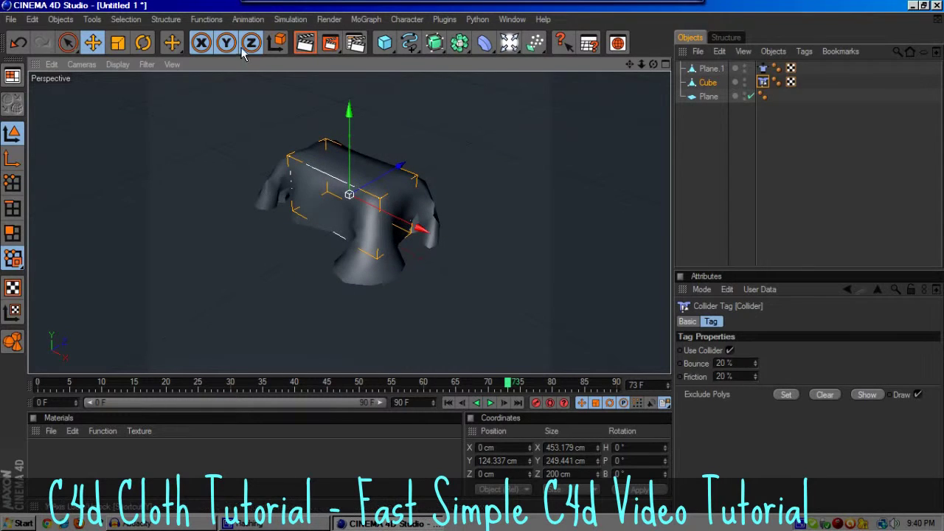
left_click(305, 42)
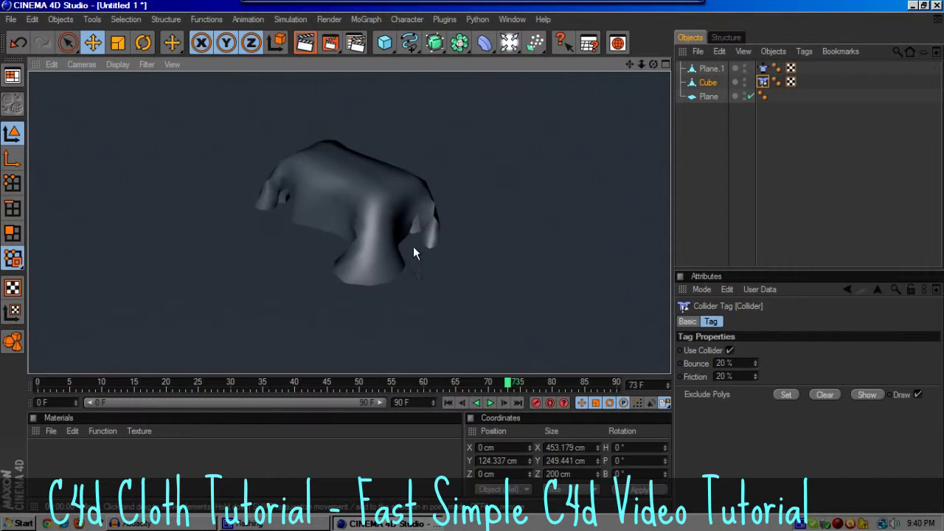
scroll(418, 248, "up", 3)
scroll(418, 248, "down", 1)
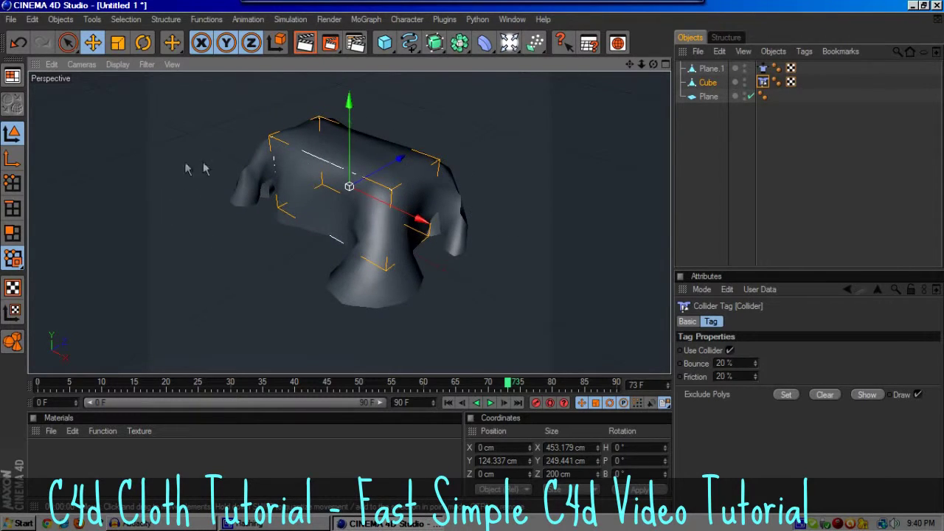
scroll(322, 145, "down", 3)
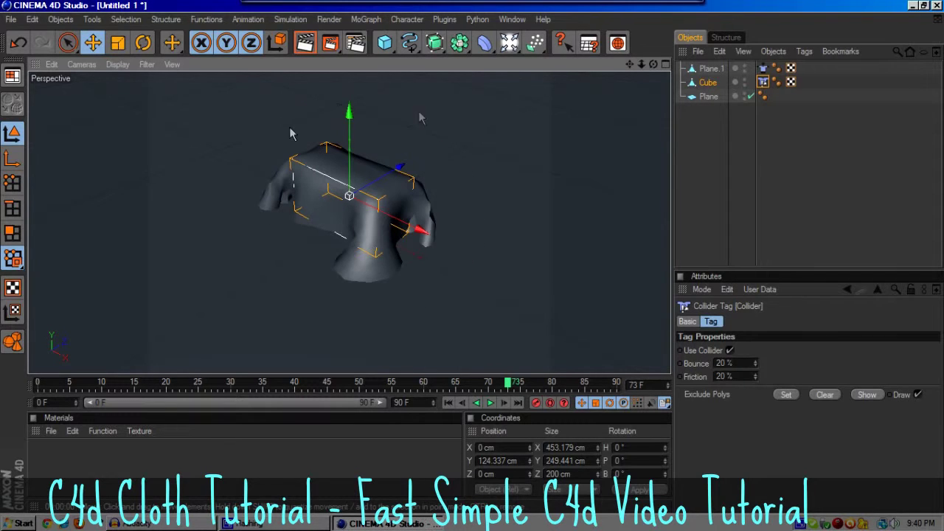
Select all polygons of the cloth plane, Plane.1, and subdivide them with a subdivision of 1.
left_click(710, 70)
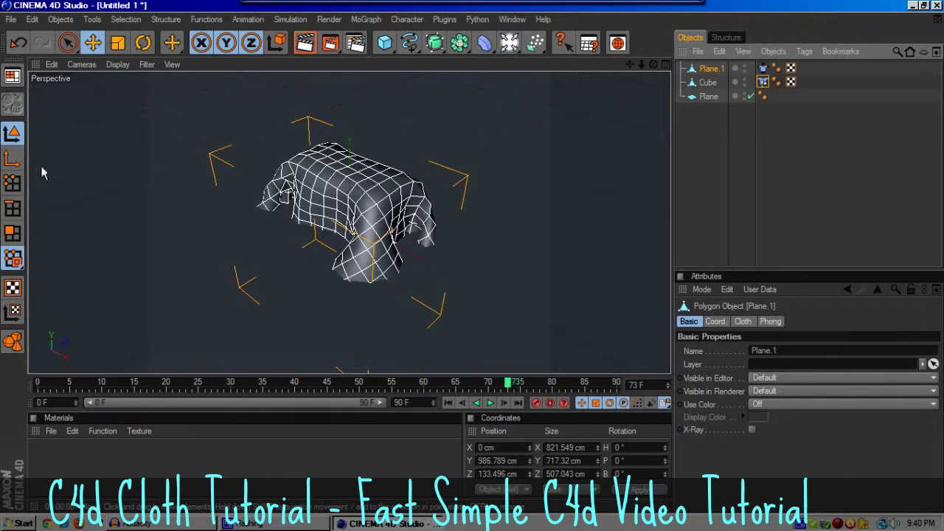
left_click(12, 233)
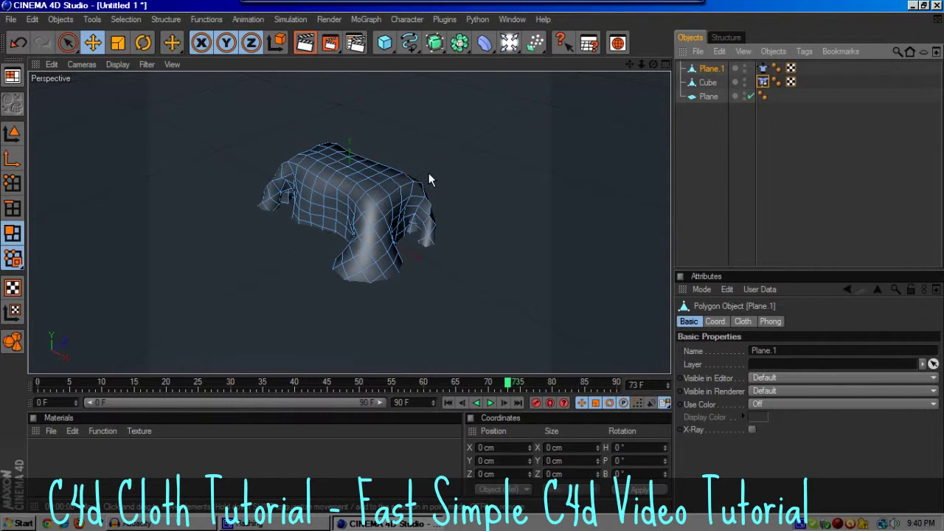
left_click(328, 178)
key("ctrl+a")
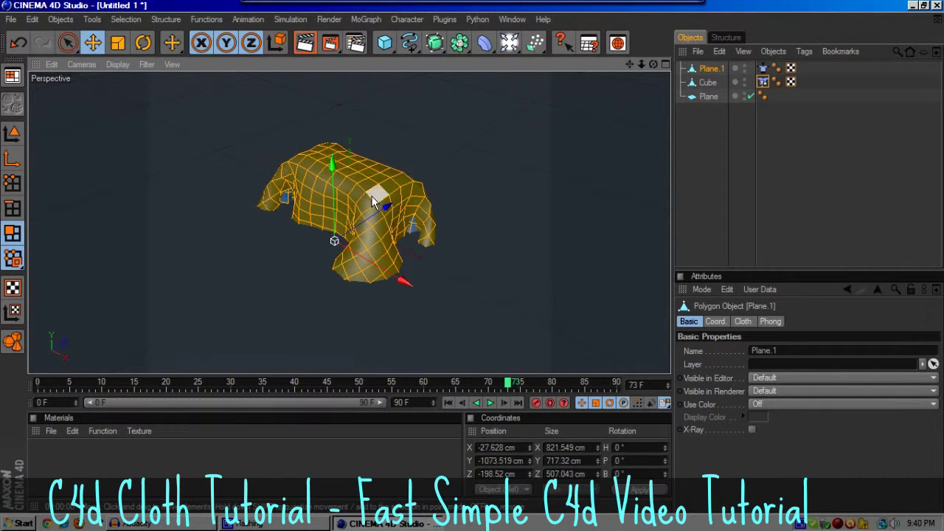
left_click_drag(354, 177, 352, 178)
right_click(352, 183)
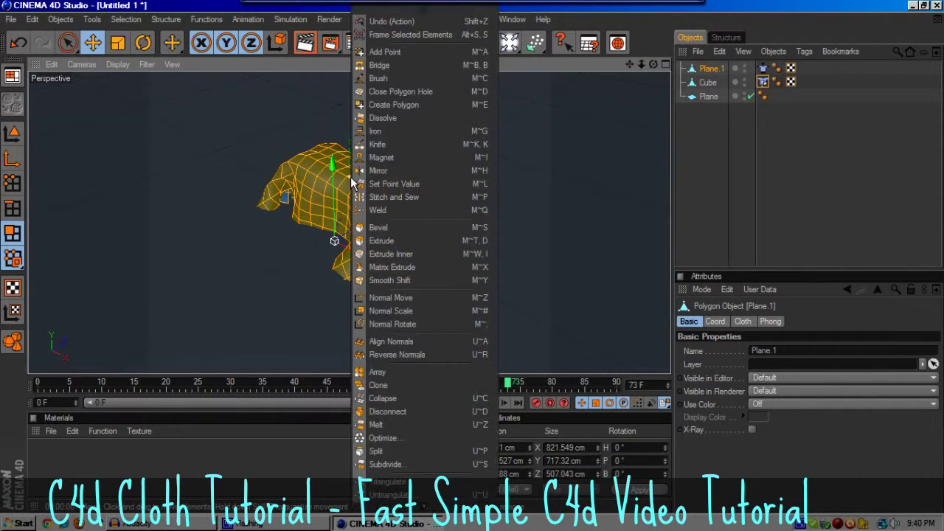
left_click(417, 464)
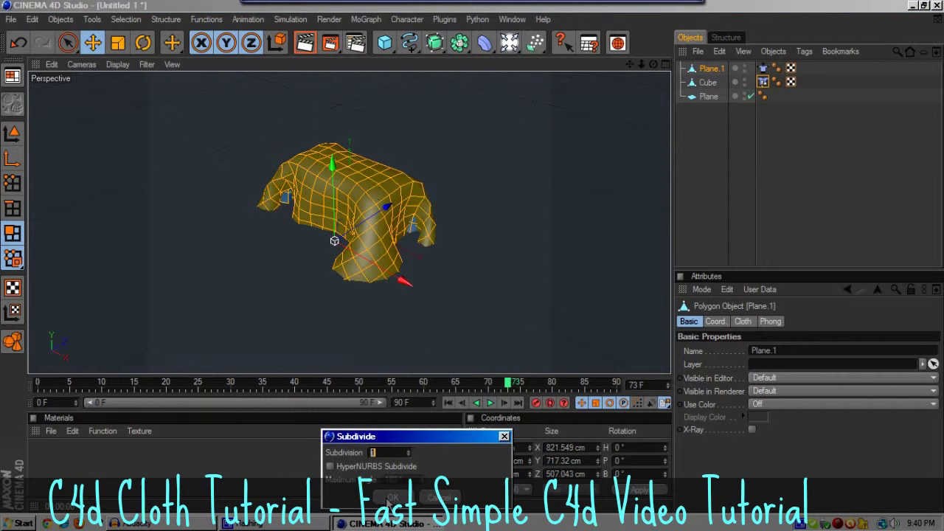
left_click(389, 501)
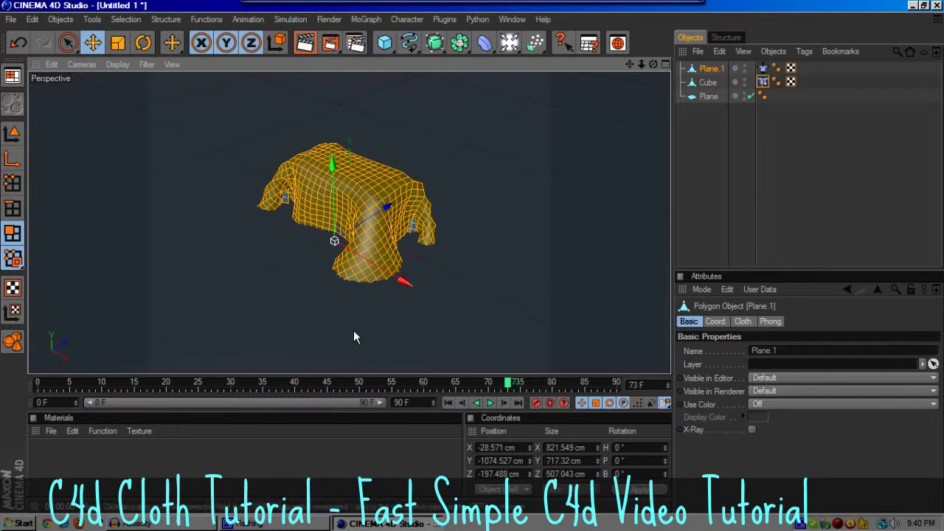
Render the perspective view to examine the subdivided cloth up close.
scroll(325, 301, "up", 3)
scroll(325, 302, "down", 2)
scroll(324, 301, "up", 3)
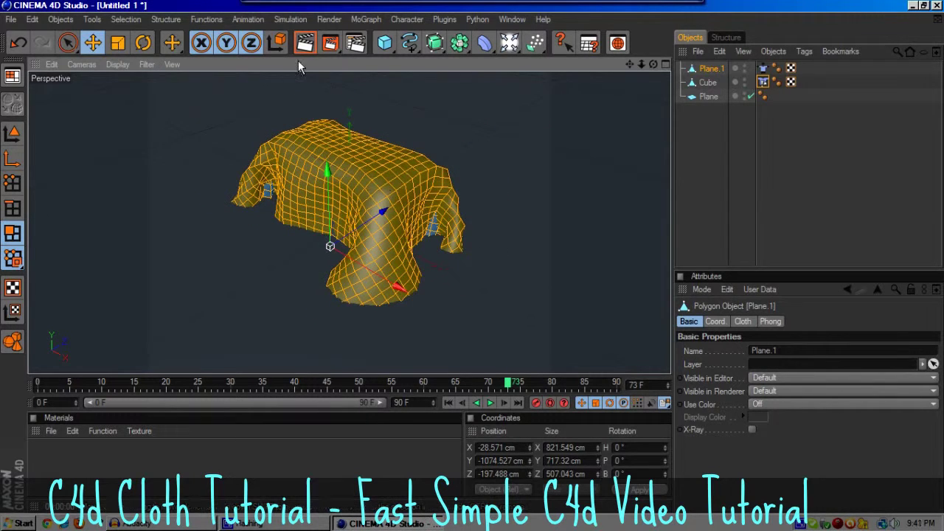
left_click(306, 44)
scroll(309, 240, "up", 4)
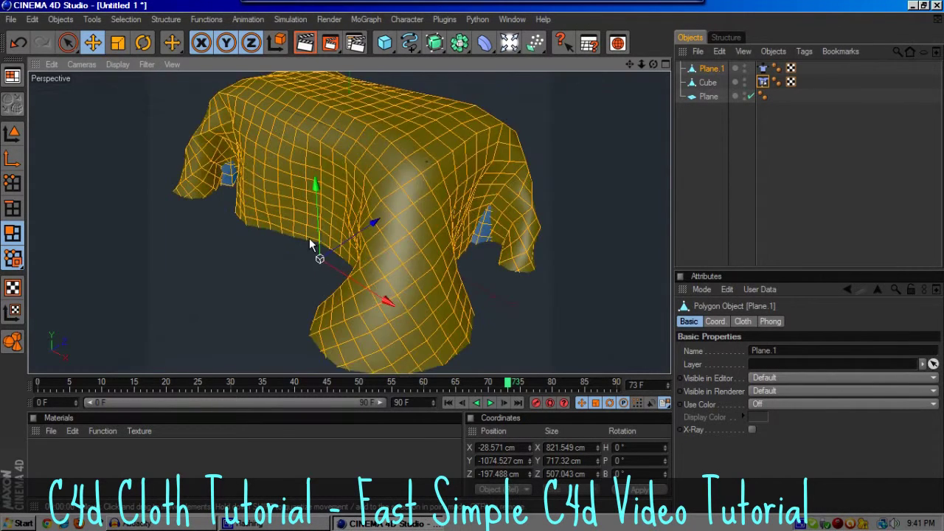
Undo the subdivision, the cloth and collider tags, and the polygon conversion of the cube and Plane.1.
scroll(309, 240, "down", 3)
left_click(17, 44)
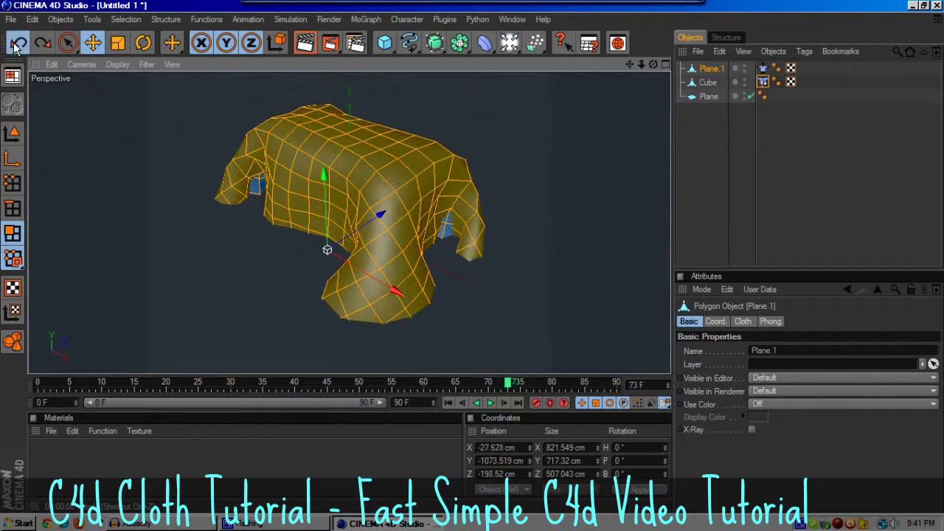
left_click(18, 44)
left_click(18, 44)
left_click(17, 44)
left_click(18, 44)
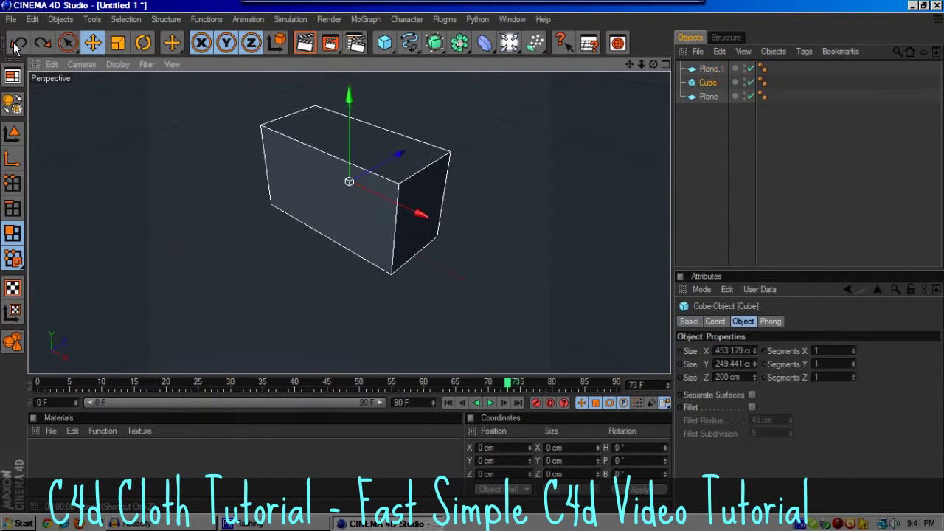
Set both the width segments and the height segments of the upper plane, Plane.1, to 50.
scroll(465, 180, "down", 5)
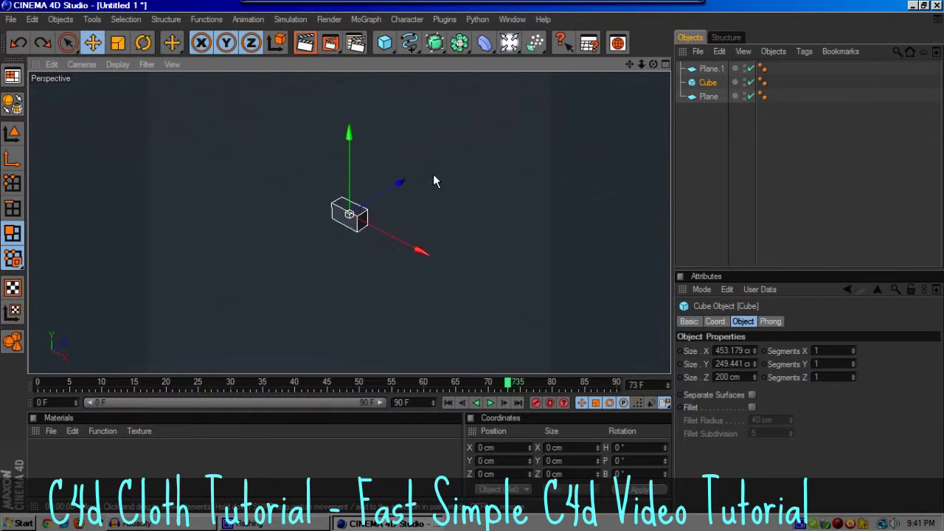
scroll(432, 181, "up", 3)
left_click(699, 94)
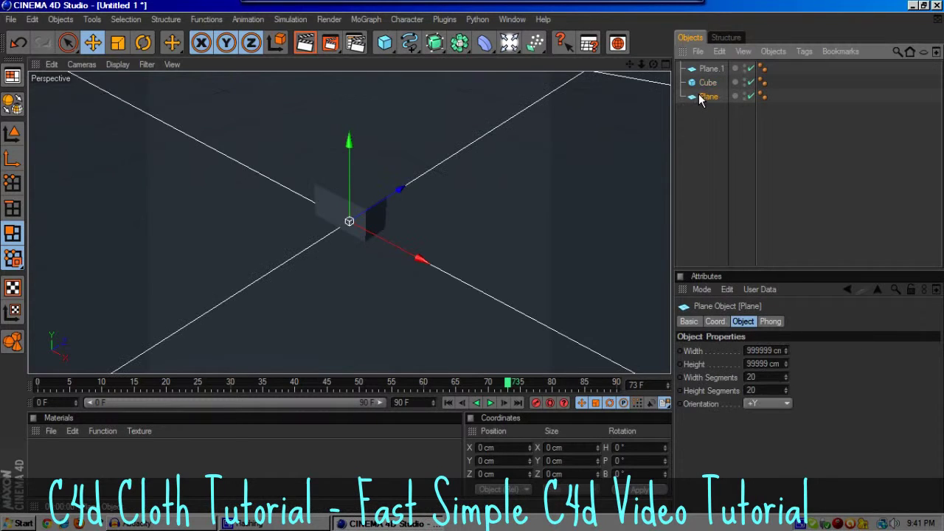
left_click(696, 68)
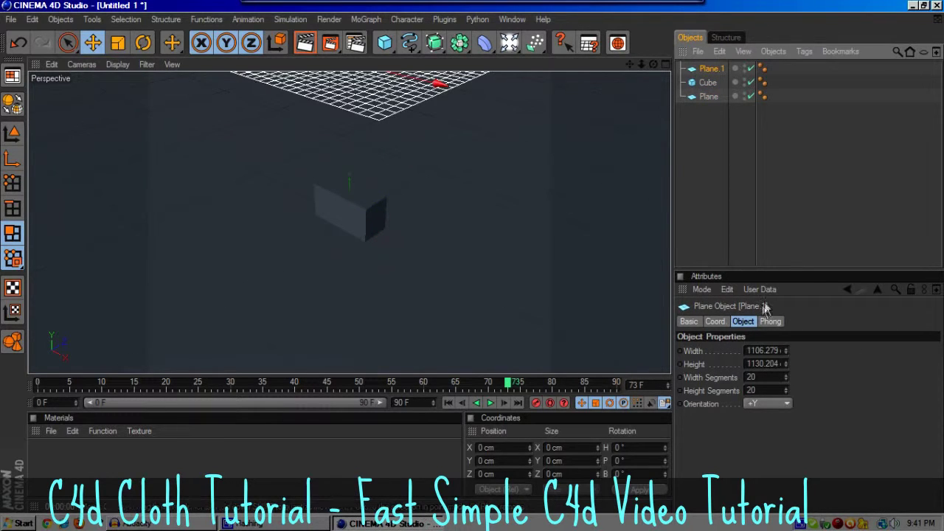
left_click(765, 378)
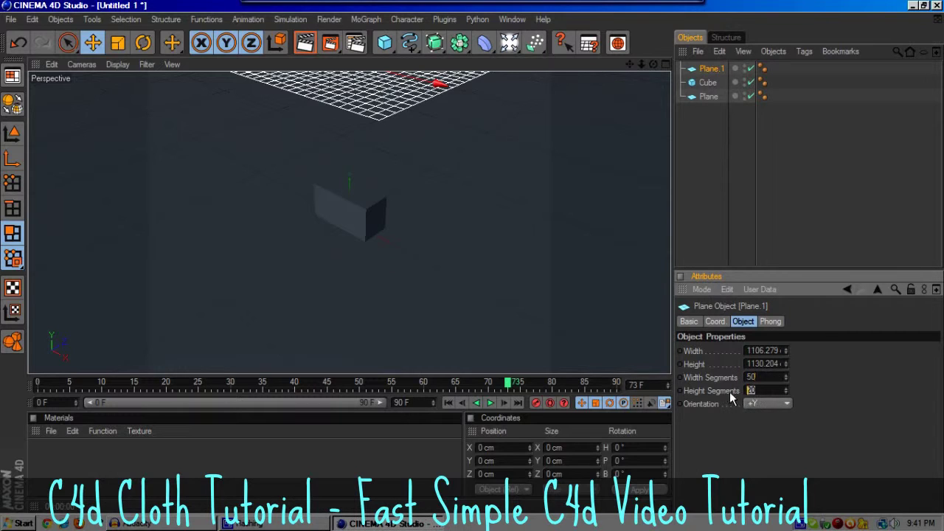
type("50")
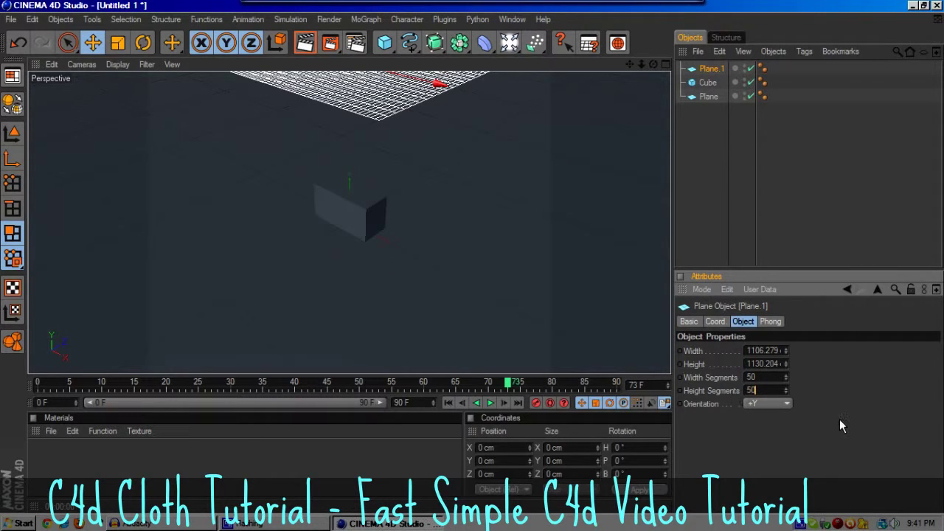
key("Return")
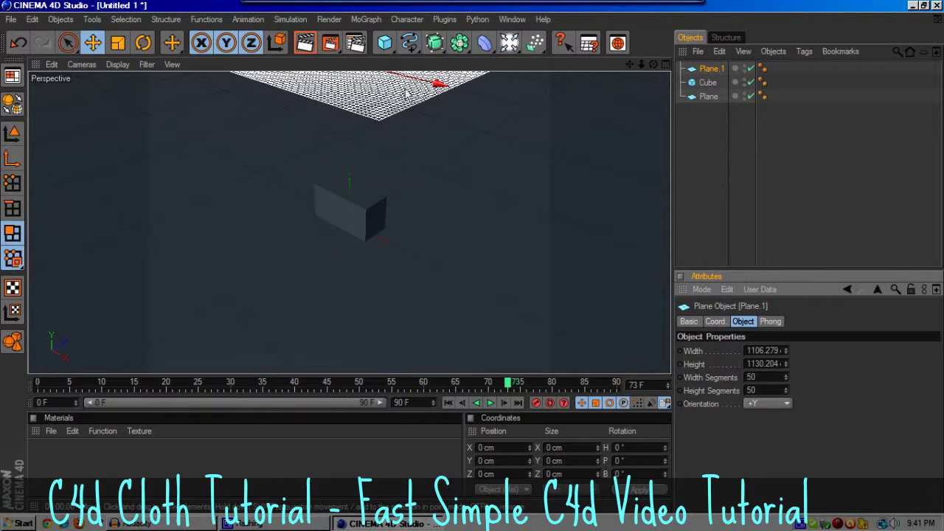
Make Plane.1 and the cube editable as polygon objects.
scroll(345, 131, "down", 3)
scroll(371, 126, "up", 5)
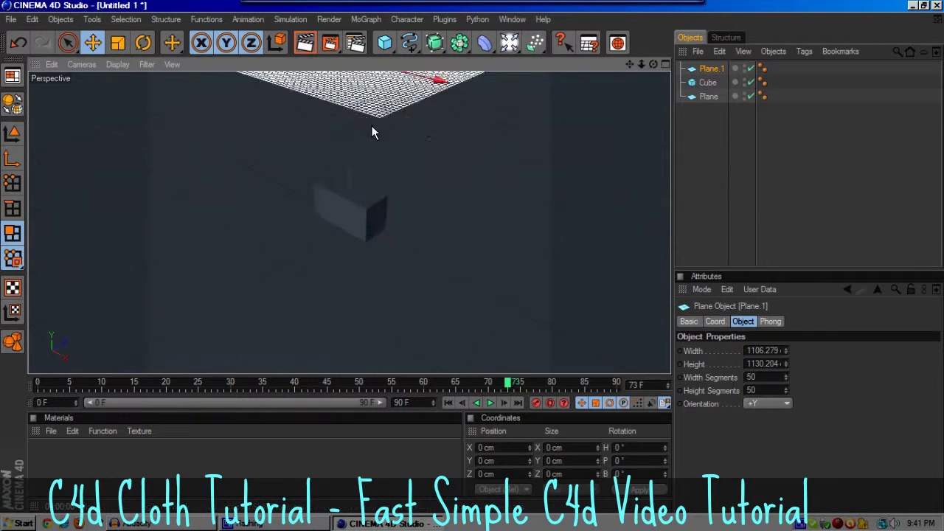
scroll(601, 122, "down", 2)
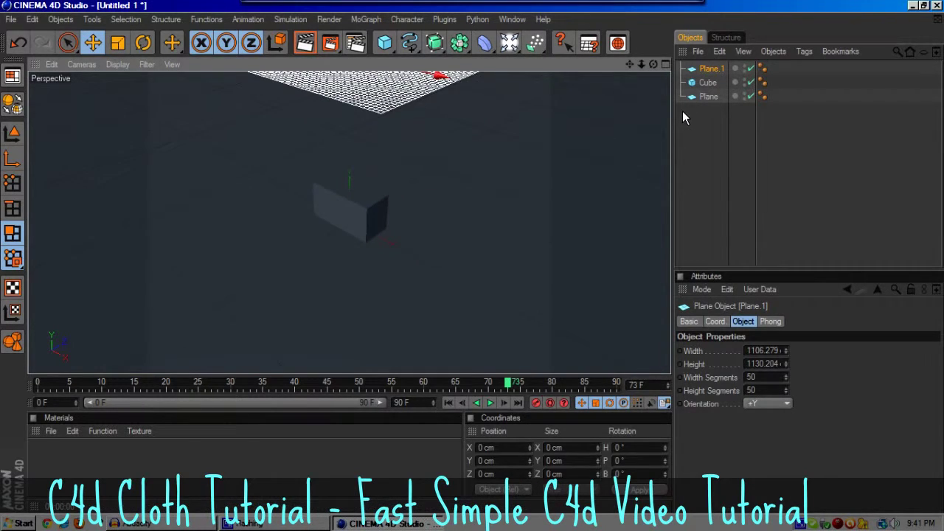
key("c")
left_click(707, 83)
key("c")
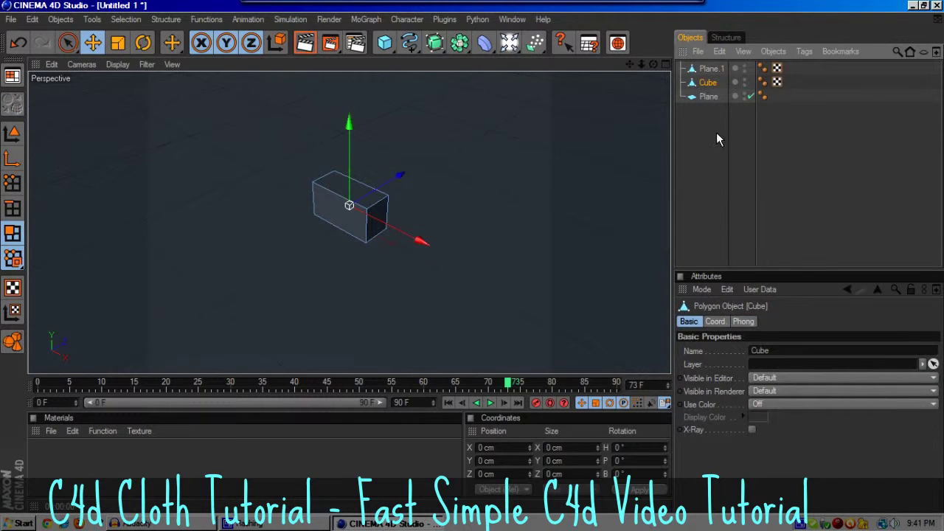
Apply a Cloth tag to the 50-segment plane, Plane.1.
left_click(708, 69)
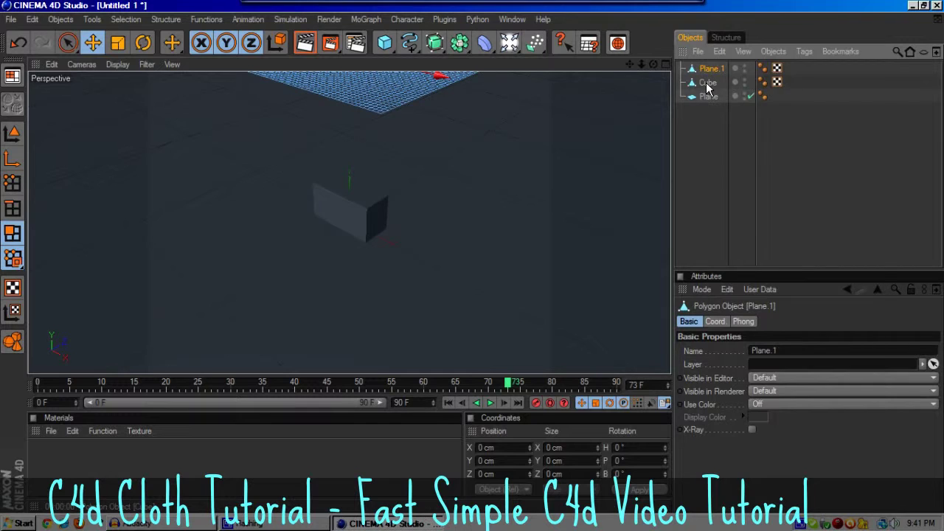
right_click(707, 88)
mouse_move(780, 166)
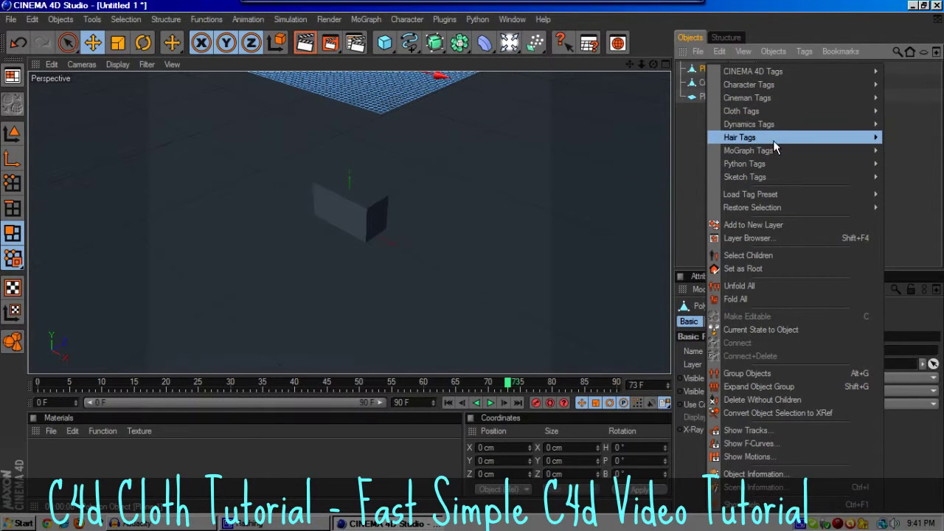
mouse_move(771, 111)
left_click(896, 125)
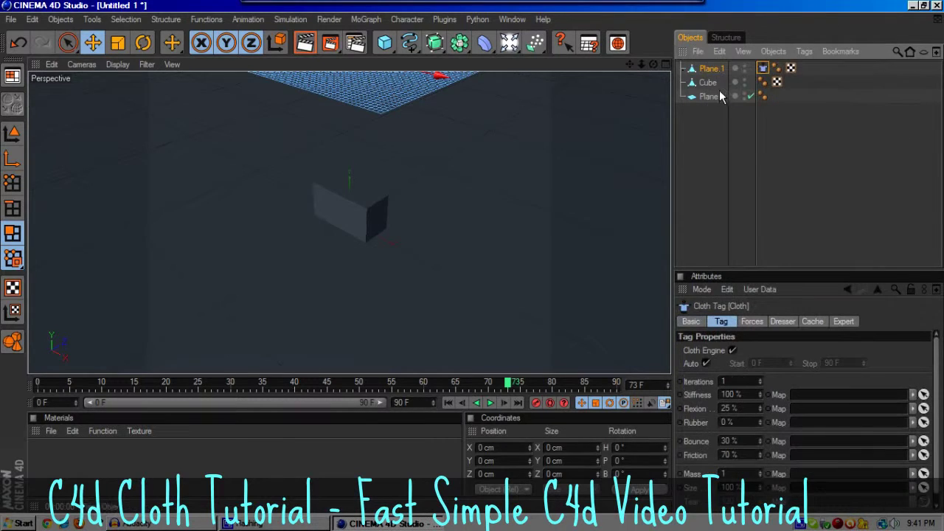
Apply a cloth Collider tag to the editable cube.
right_click(708, 82)
mouse_move(811, 111)
left_click(906, 138)
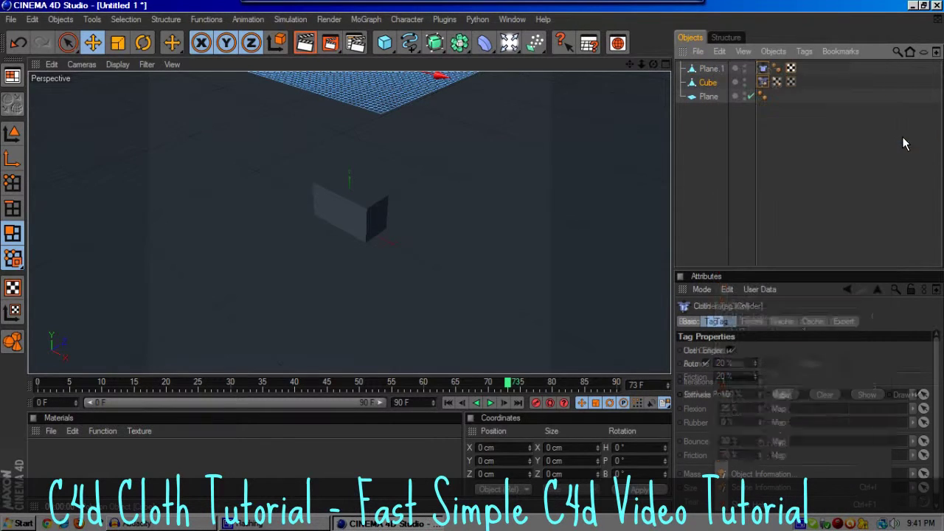
Rewind the timeline to frame 0, play the cloth simulation, and stop it at frame 54.
left_click(490, 403)
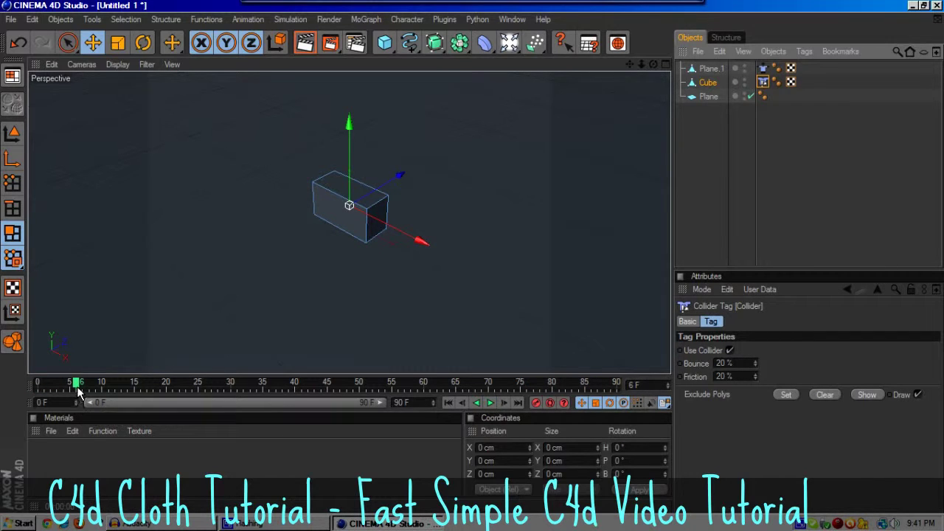
left_click_drag(78, 391, 14, 390)
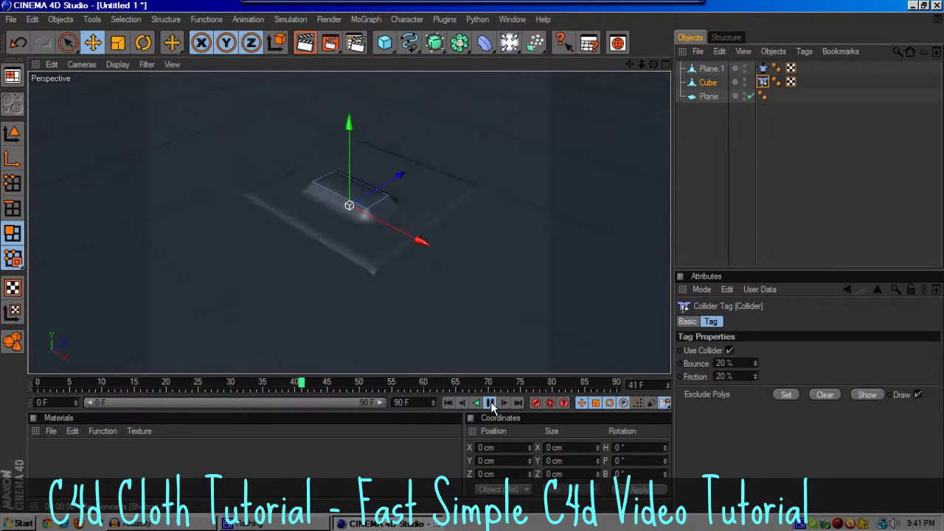
left_click(491, 403)
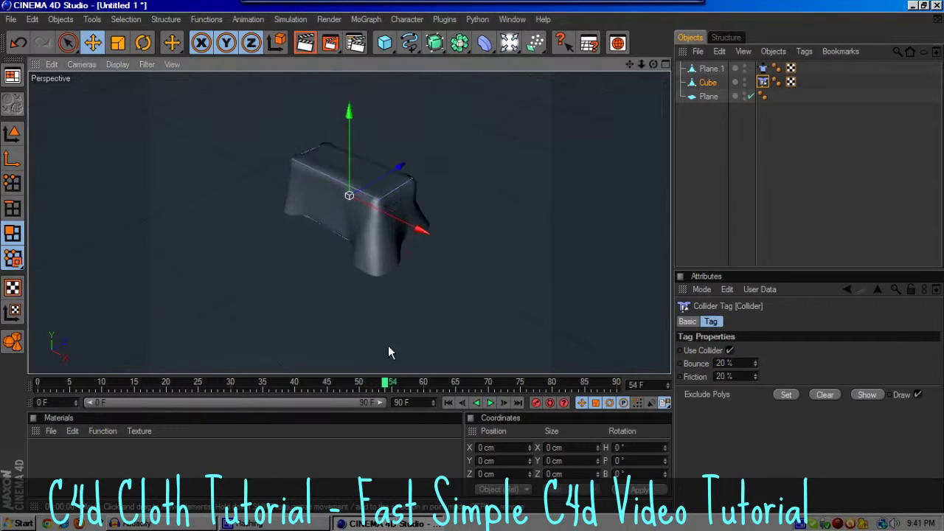
Render the perspective view at frame 54 and inspect the draped cloth from another angle.
left_click(304, 45)
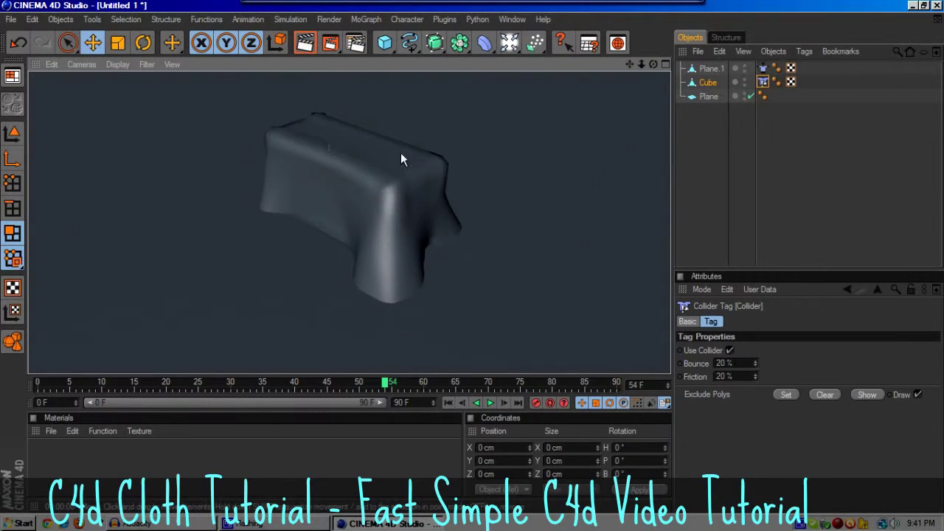
left_click_drag(655, 64, 472, 256)
scroll(369, 184, "down", 5)
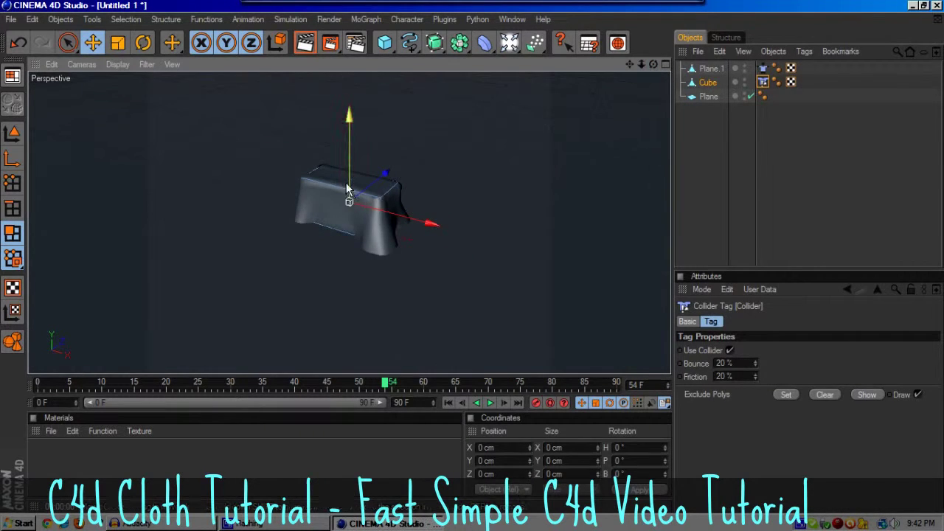